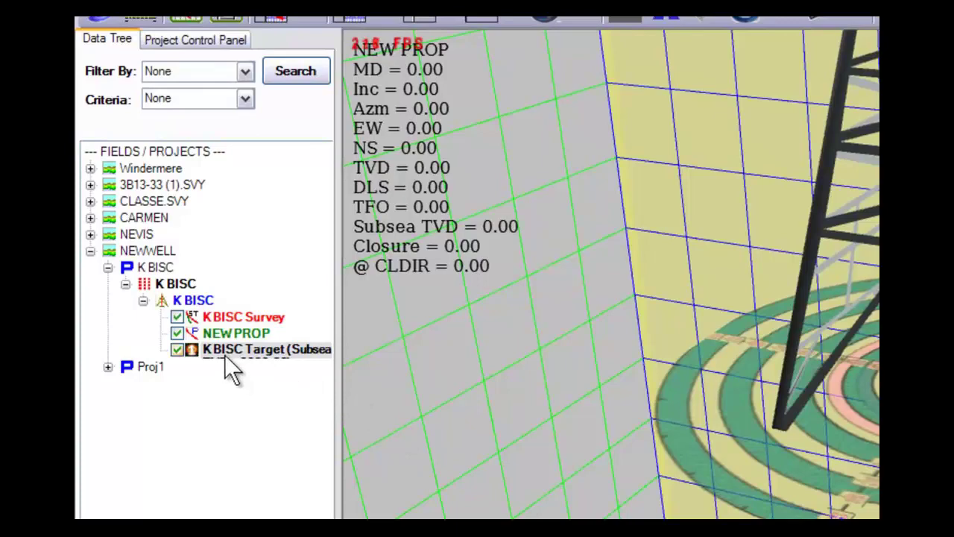
# Step: Switch the K BISC Target's 8000.00 TVD reference from subsea to RKB in Adjust Target Parameters
pyautogui.rightClick(223, 349)
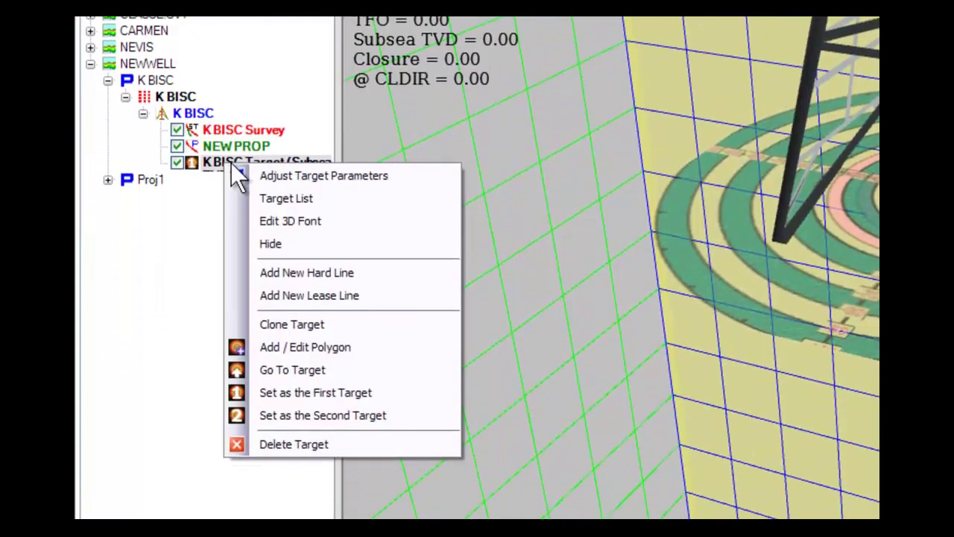
pyautogui.click(266, 204)
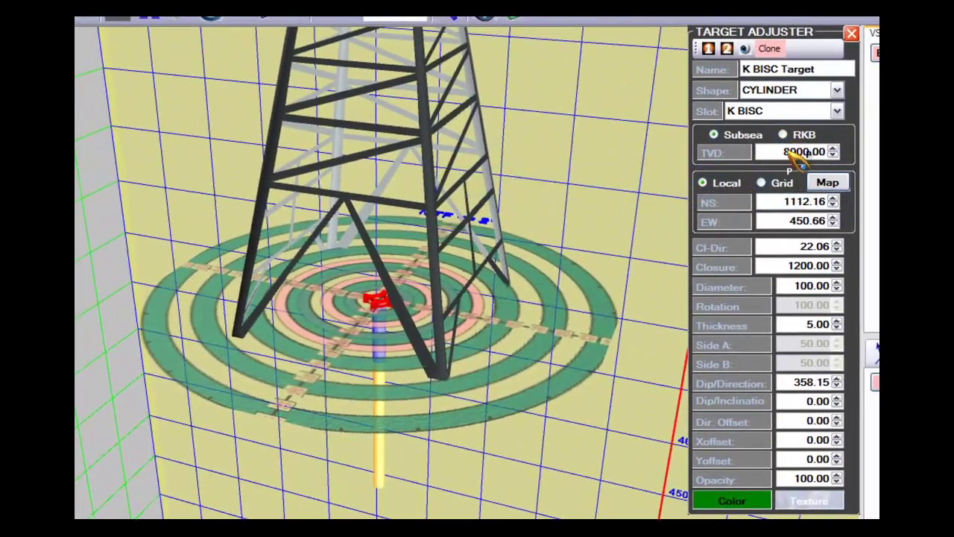
pyautogui.click(783, 135)
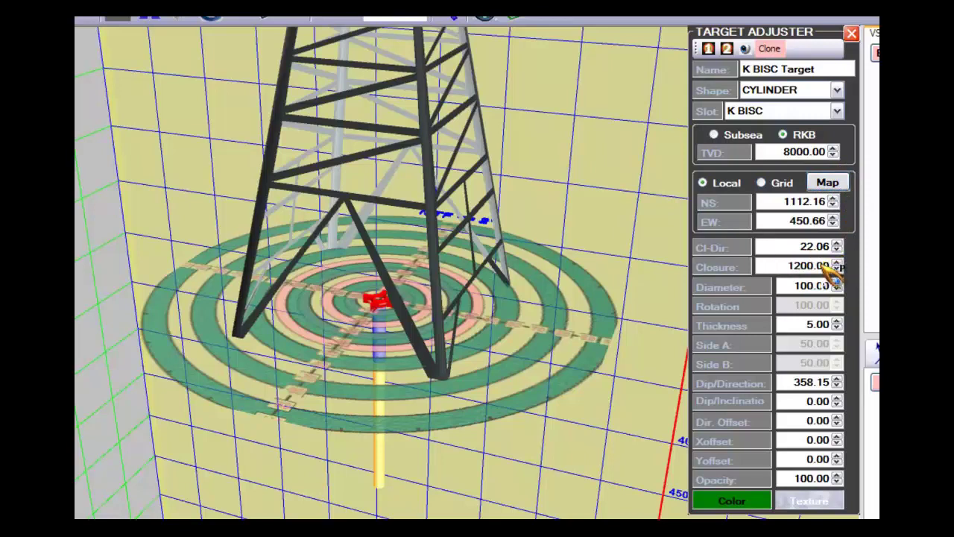
pyautogui.click(852, 34)
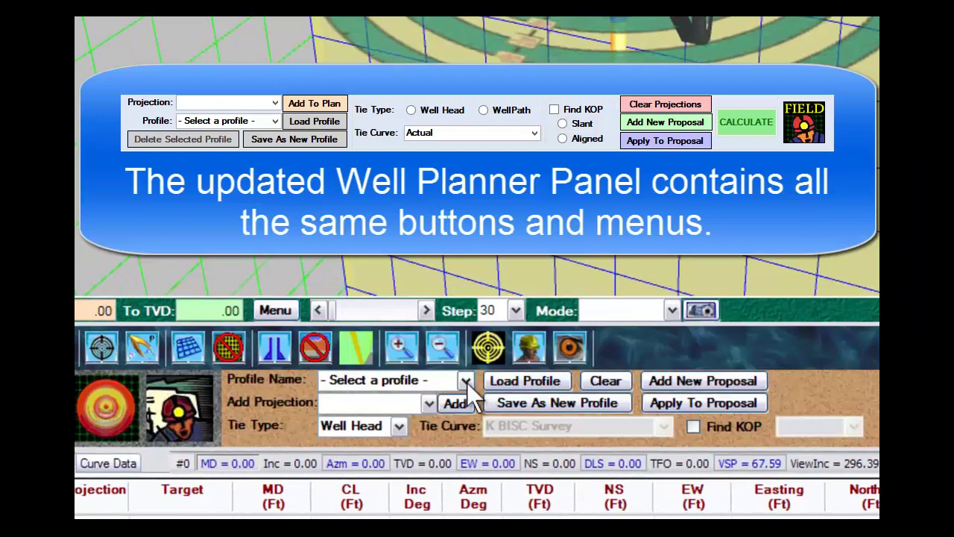
# Step: Load the Simple 2D SWell profile from the Profile Name list
pyautogui.click(465, 381)
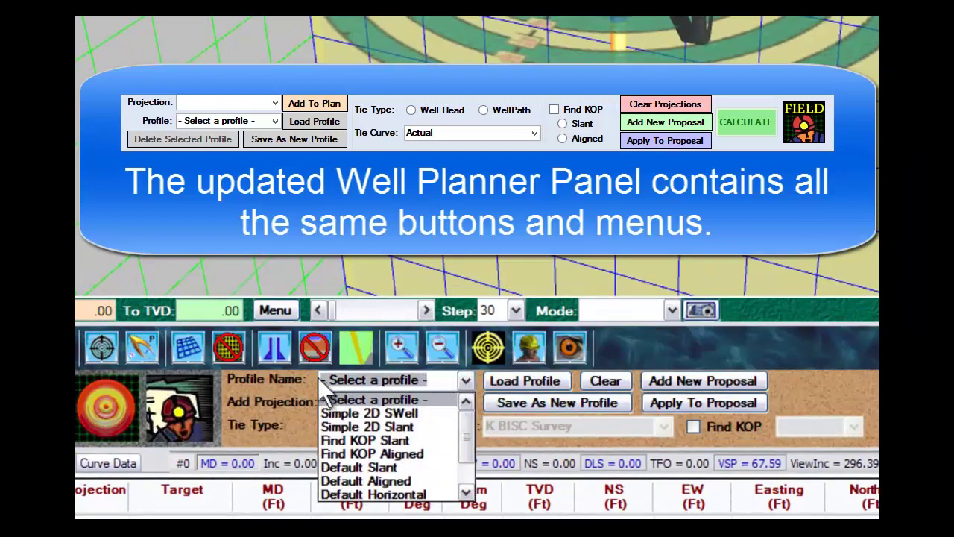
pyautogui.click(342, 415)
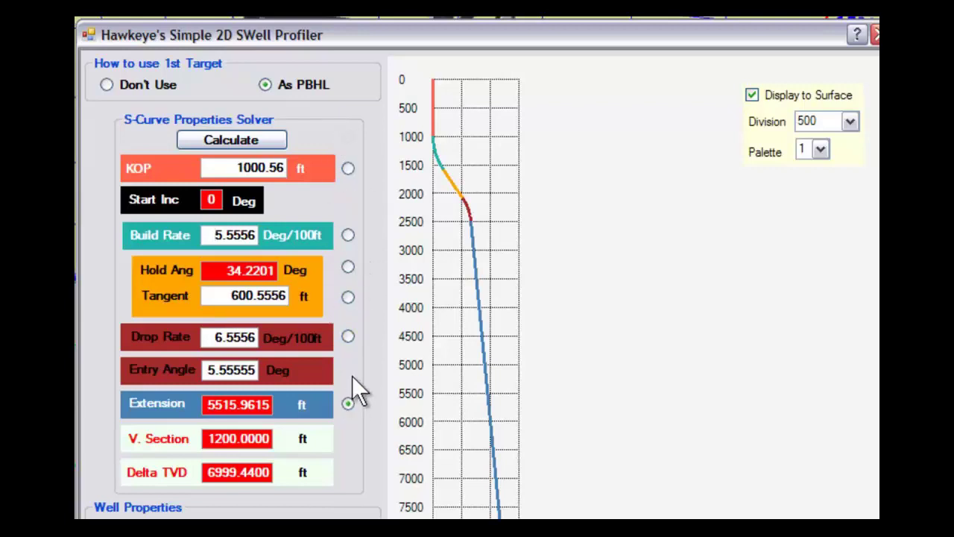
# Step: Make Hold Ang the solved value instead of Extension in the S-Curve solver
pyautogui.click(347, 268)
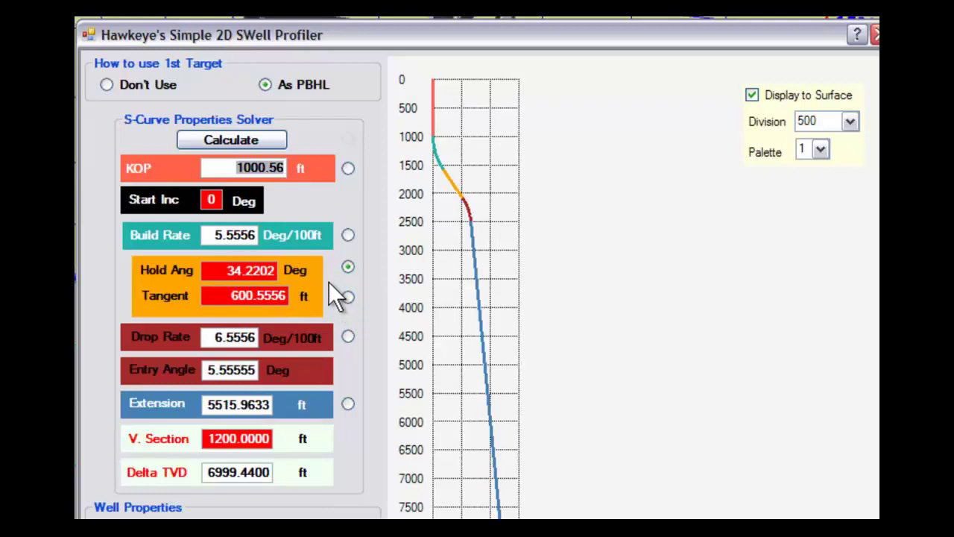
# Step: Enter KOP 1000 ft, build rate 3, drop rate 2 deg/100ft and entry angle 0°
pyautogui.write('1000')
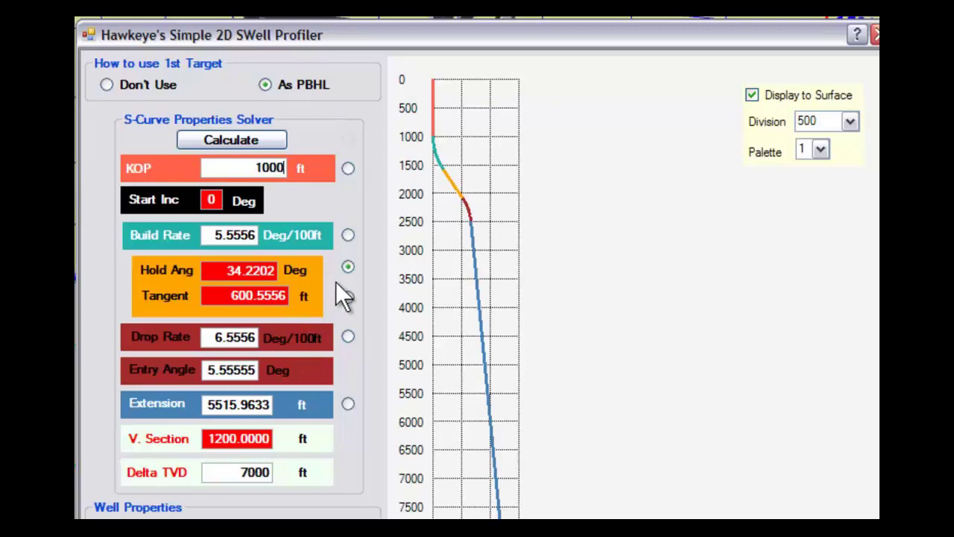
pyautogui.press('Tab')
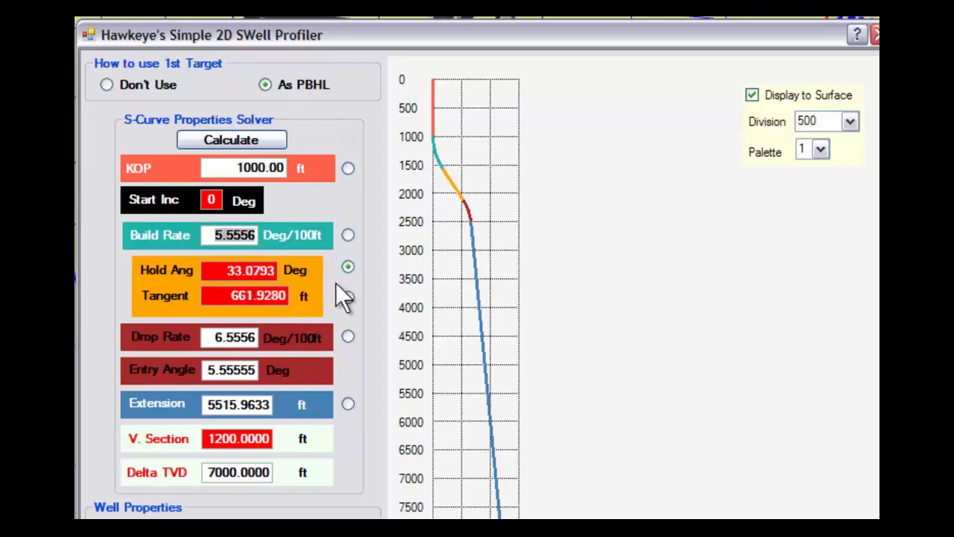
pyautogui.write('3')
pyautogui.press('Tab')
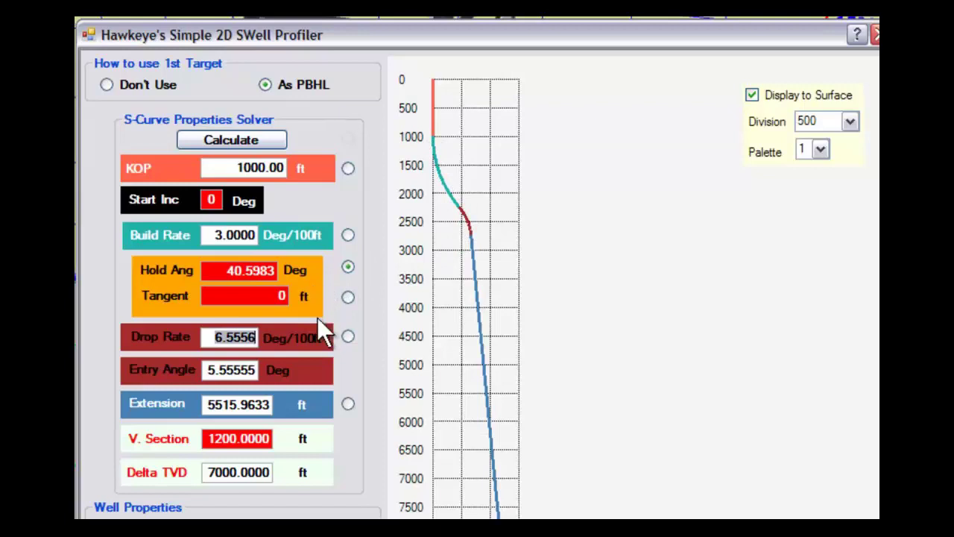
pyautogui.write('2')
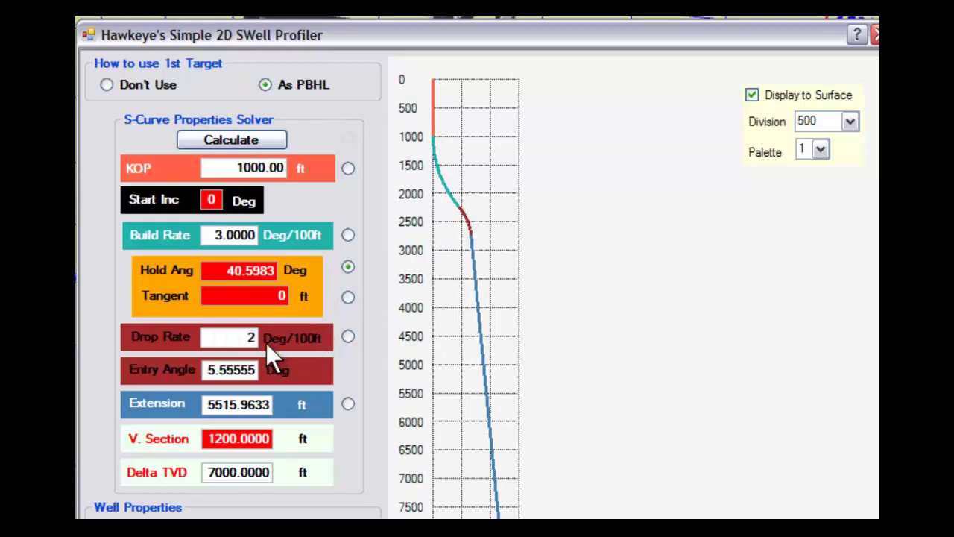
pyautogui.press('Tab')
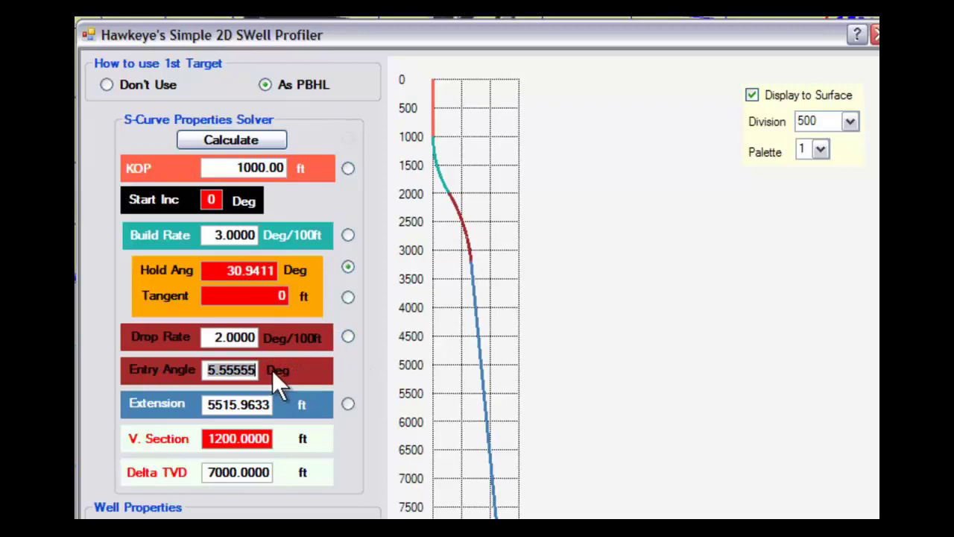
pyautogui.write('0')
pyautogui.press('Tab')
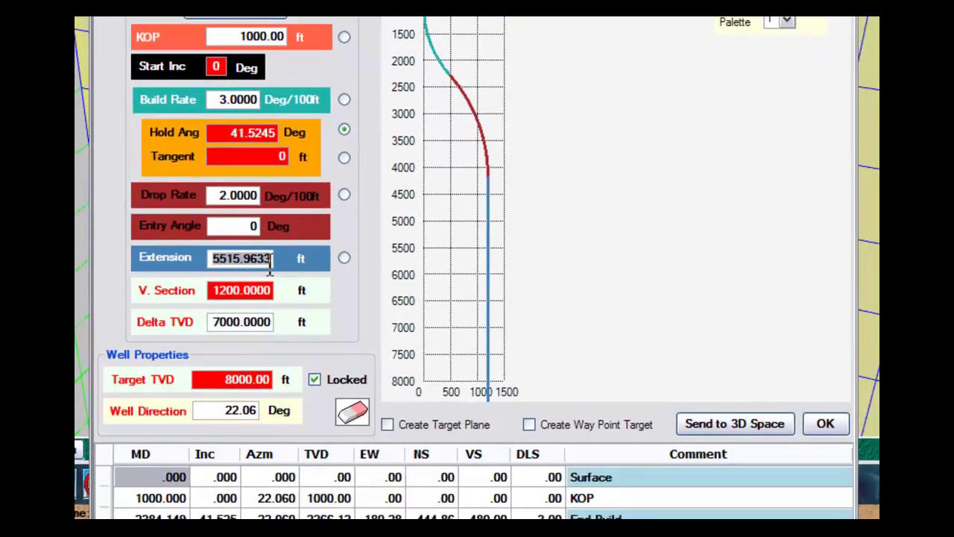
# Step: Set Extension to 0, then to 500 ft, so hold recalculates to 11.2560°
pyautogui.write('0')
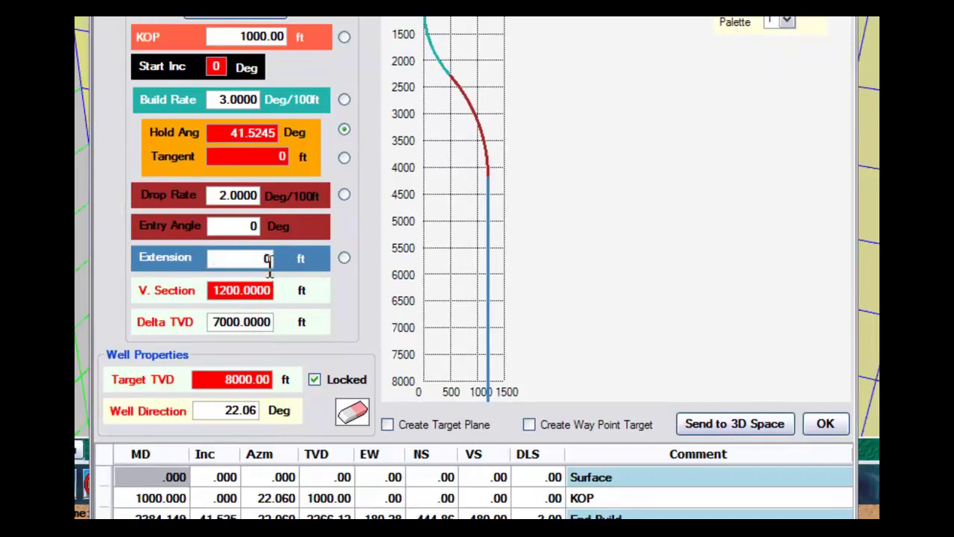
pyautogui.press('Tab')
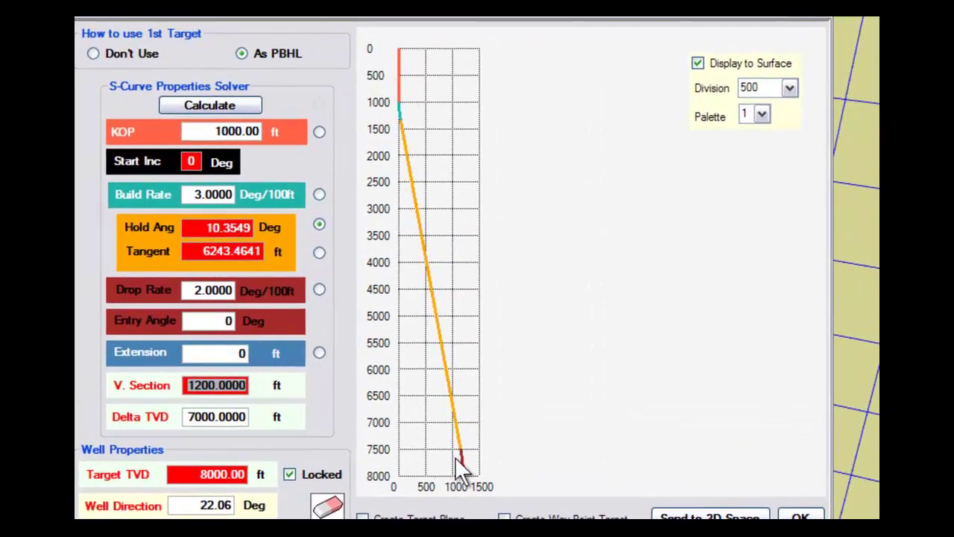
pyautogui.click(240, 353)
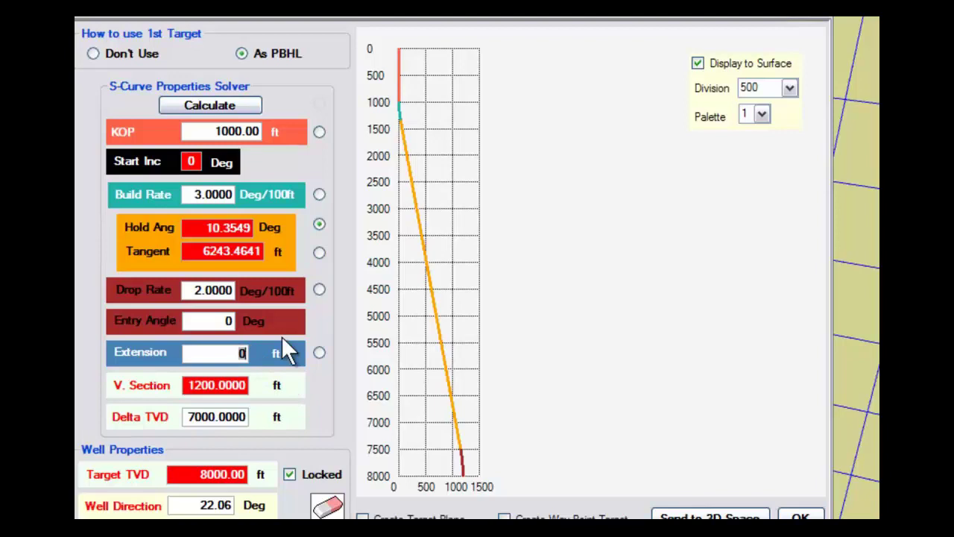
pyautogui.press('BackSpace')
pyautogui.write('500')
pyautogui.press('Tab')
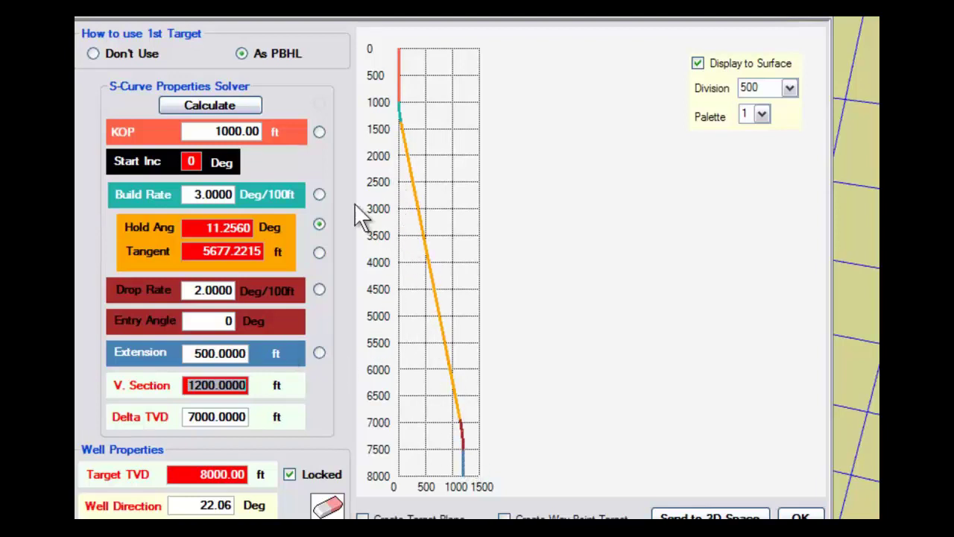
# Step: Change KOP to 2000 ft and keep Hold Ang as the computed value
pyautogui.click(237, 131)
pyautogui.doubleClick(237, 131)
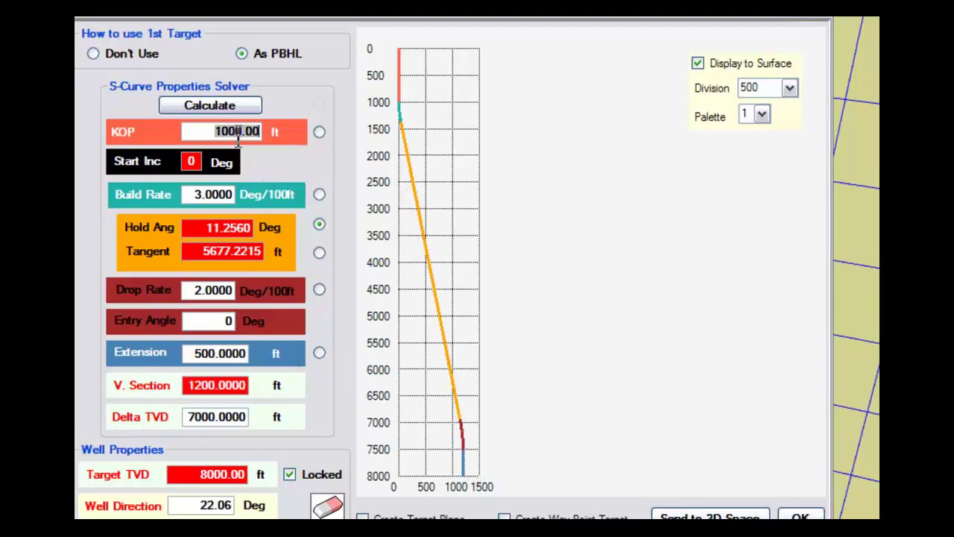
pyautogui.write('2000')
pyautogui.press('Tab')
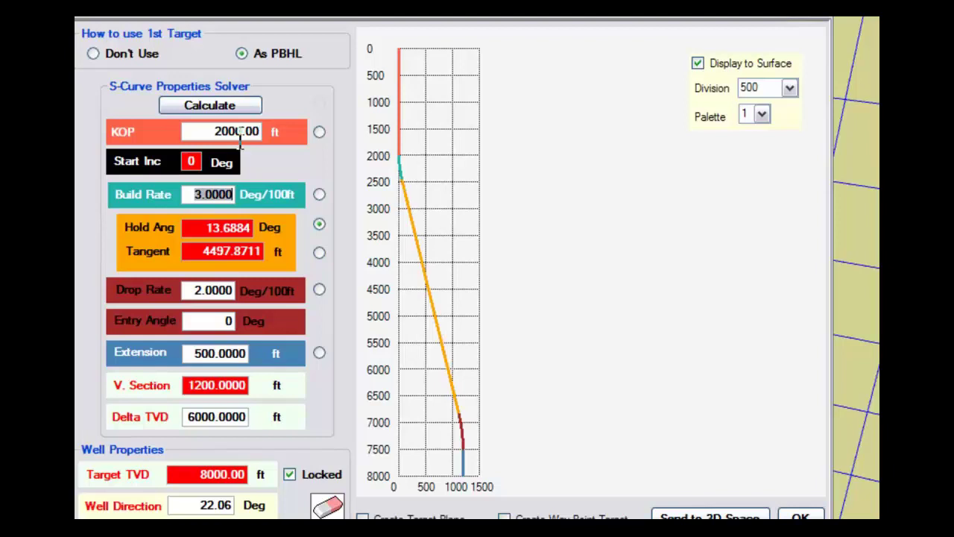
pyautogui.click(319, 224)
# Step: Set Tangent to 0 ft and make Extension the solved value
pyautogui.click(319, 253)
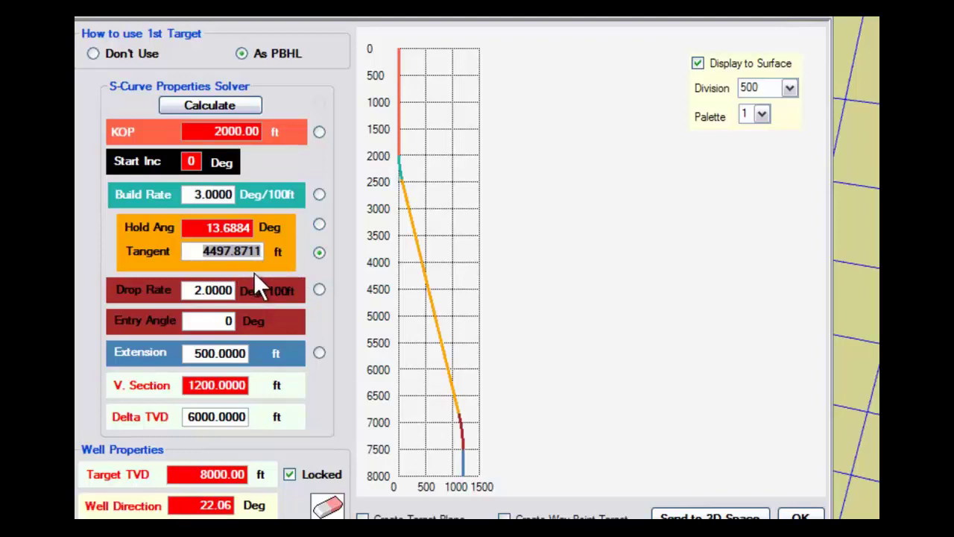
pyautogui.write('0')
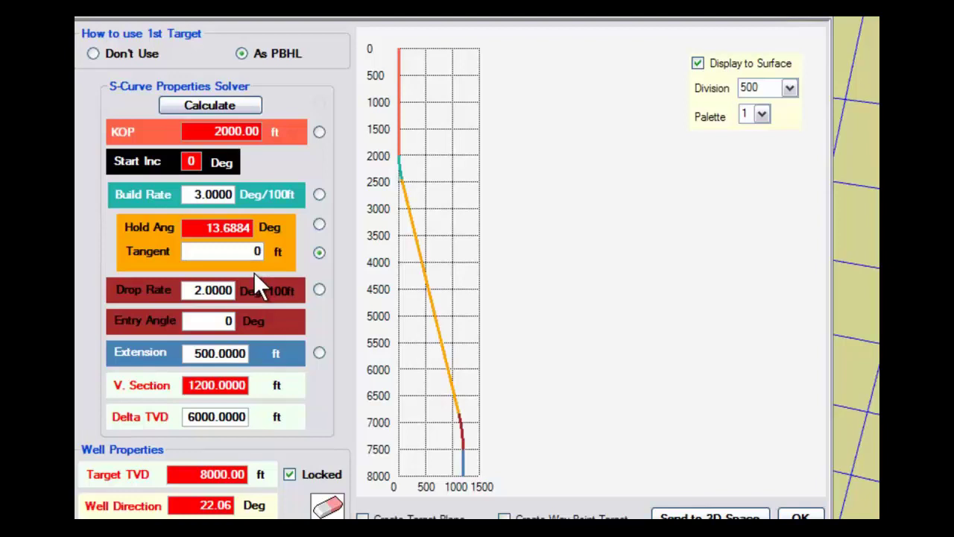
pyautogui.press('Tab')
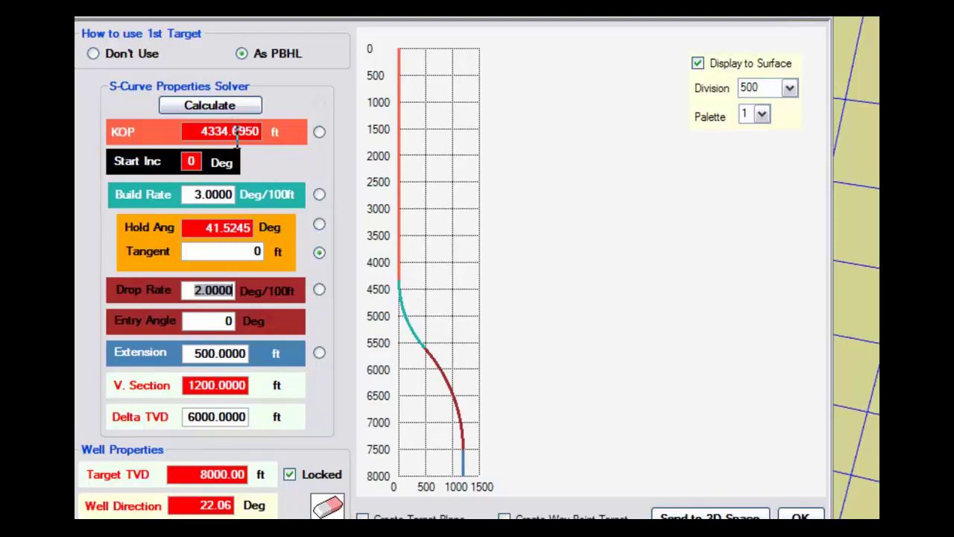
pyautogui.click(319, 351)
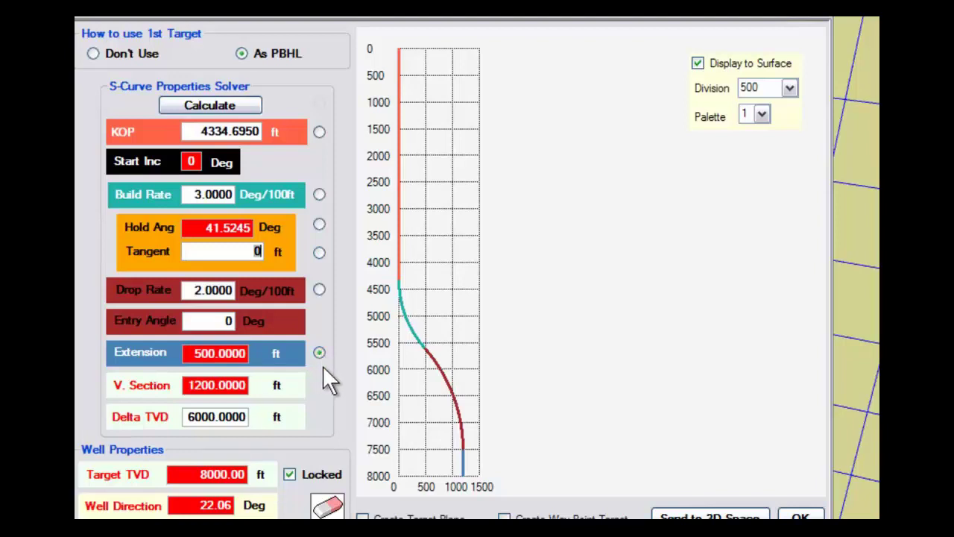
# Step: Re-enter KOP as 2000 ft so Extension recalculates to 2834.6950 ft
pyautogui.doubleClick(223, 132)
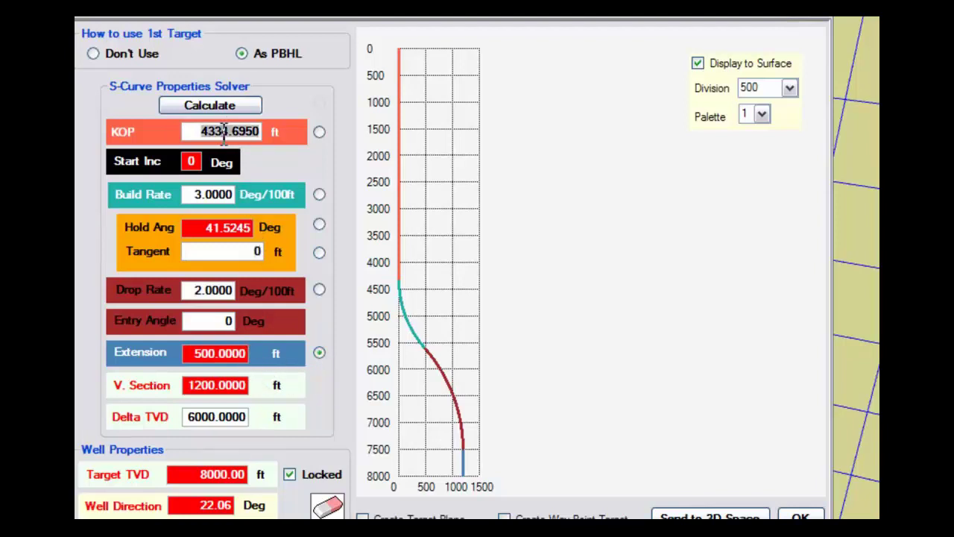
pyautogui.write('2000')
pyautogui.press('Tab')
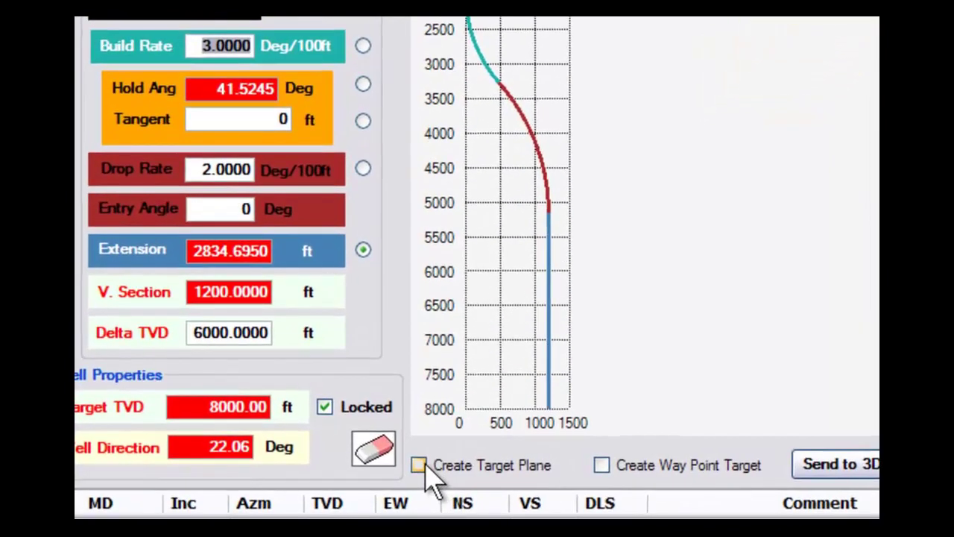
# Step: Enable Create Target Plane and Create Way Point Target, then send the plan to 3D space
pyautogui.click(420, 466)
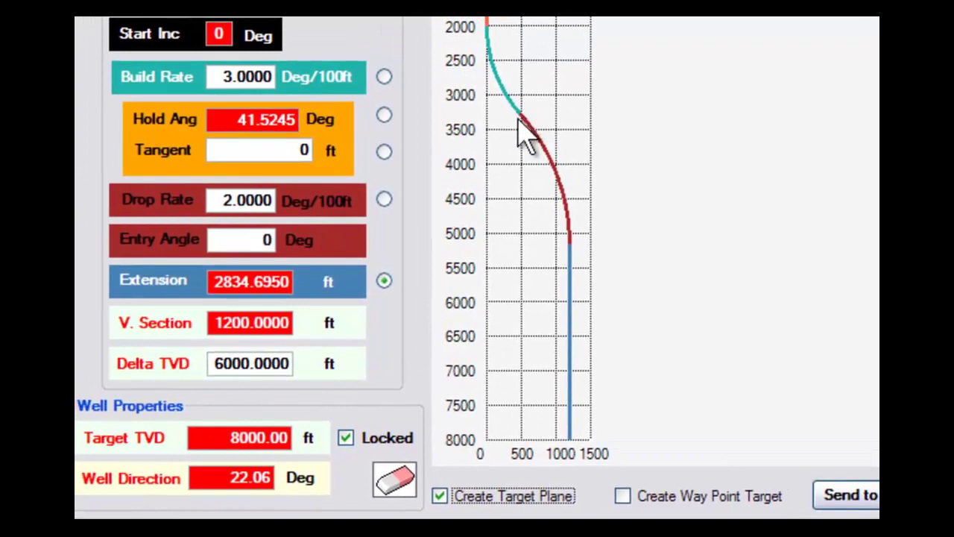
pyautogui.click(623, 497)
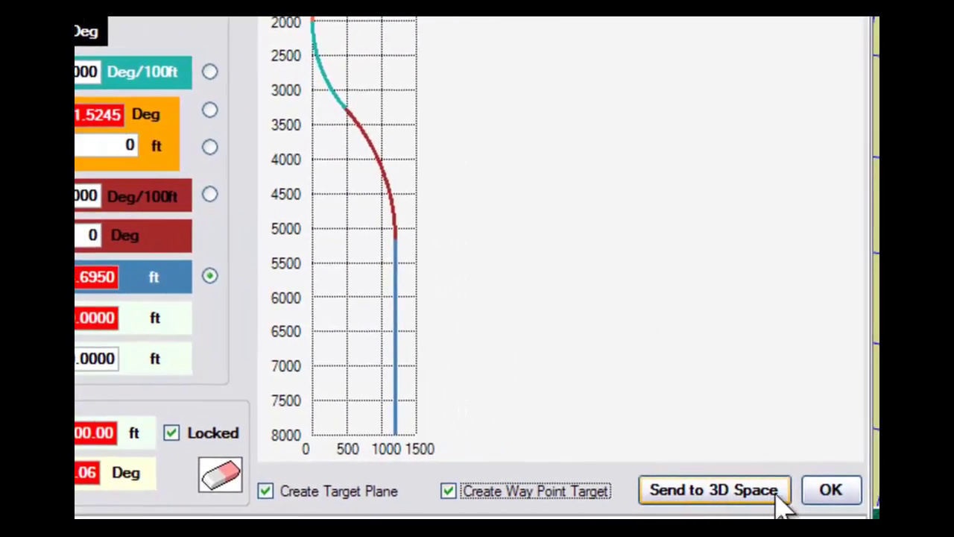
pyautogui.click(827, 498)
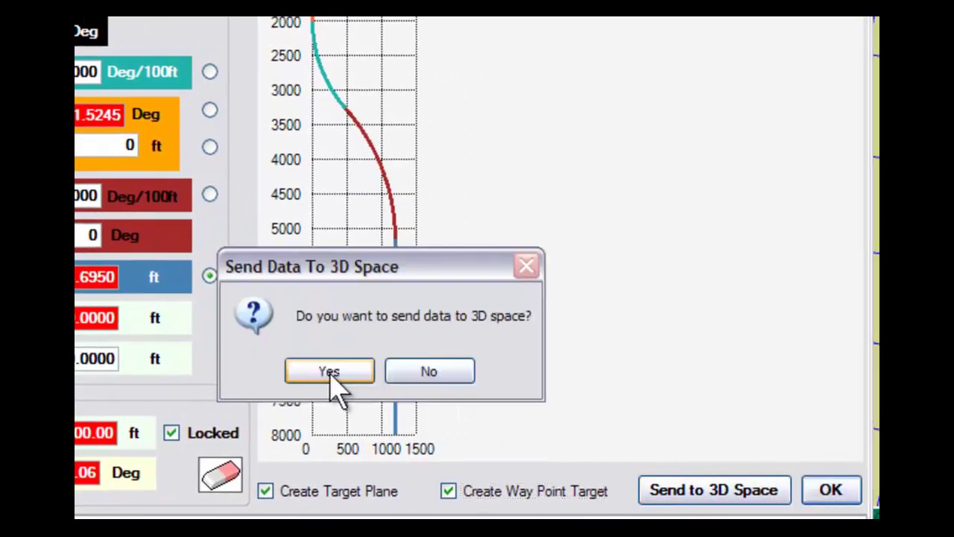
pyautogui.click(333, 381)
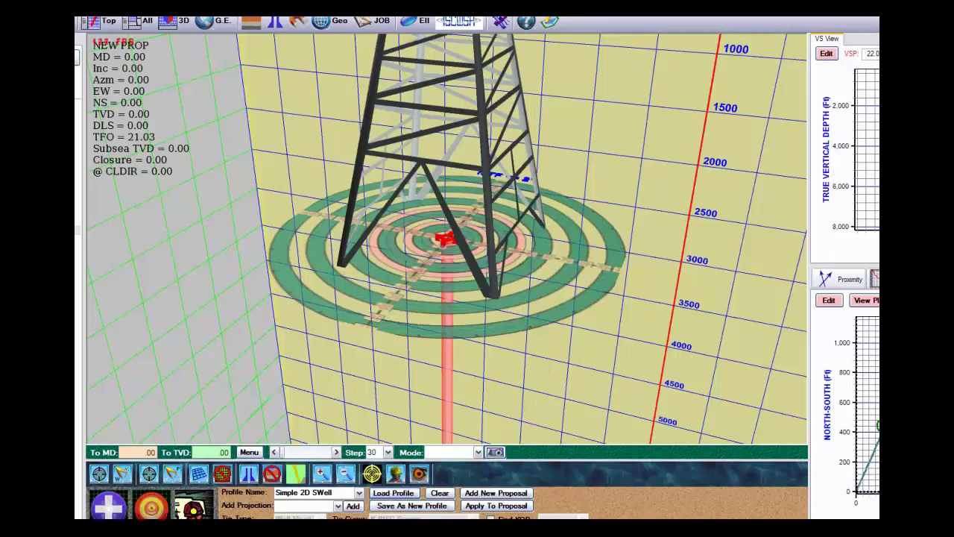
# Step: Fly down the wellbore and rotate the 3D view around the target rings
pyautogui.click(295, 470)
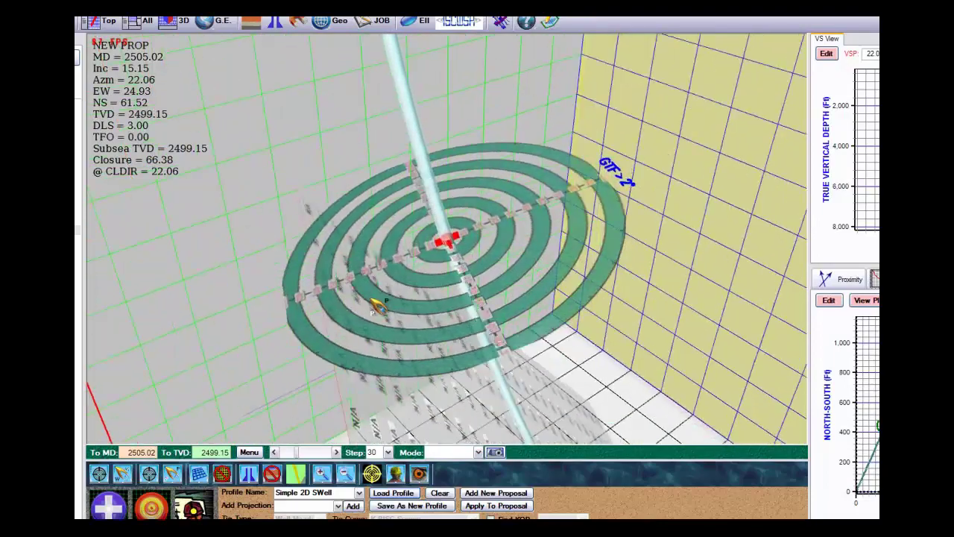
pyautogui.moveTo(379, 306); pyautogui.dragTo(470, 300)
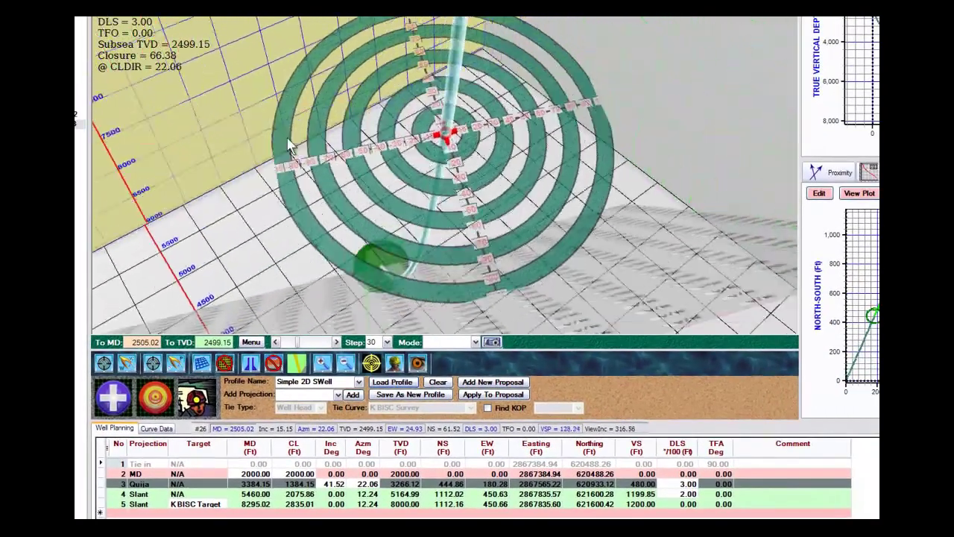
# Step: Open the Quija projection for the first build, showing DLS 3.00, INC 41.52, AZM 22.06
pyautogui.moveTo(289, 147); pyautogui.dragTo(306, 155)
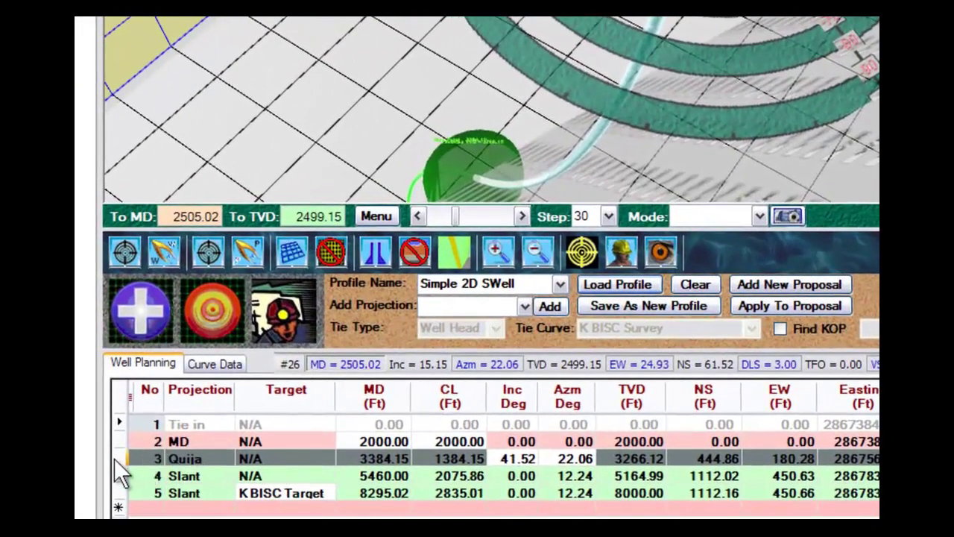
pyautogui.doubleClick(146, 458)
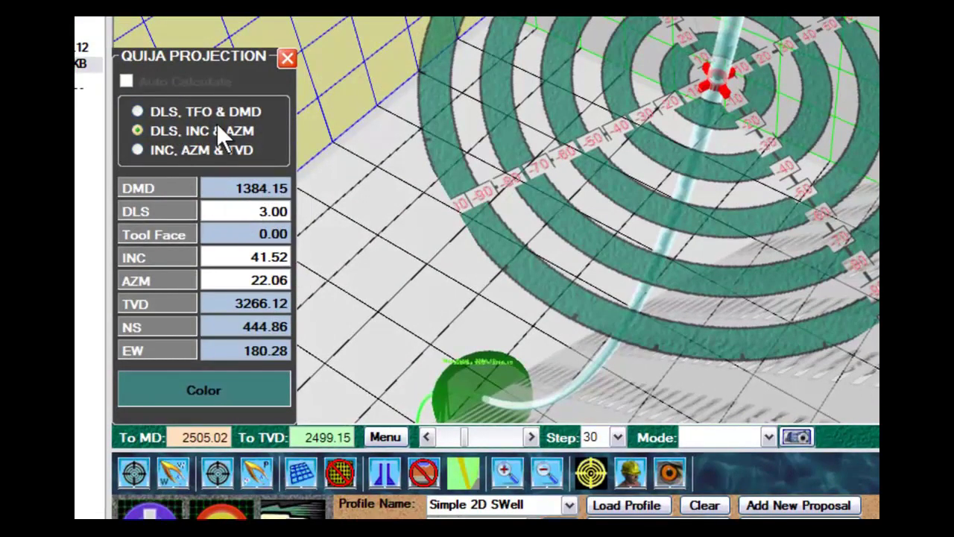
# Step: Define the build by DLS, TFO & DMD, trying tool faces 90 and 0 before settling on 22
pyautogui.click(159, 114)
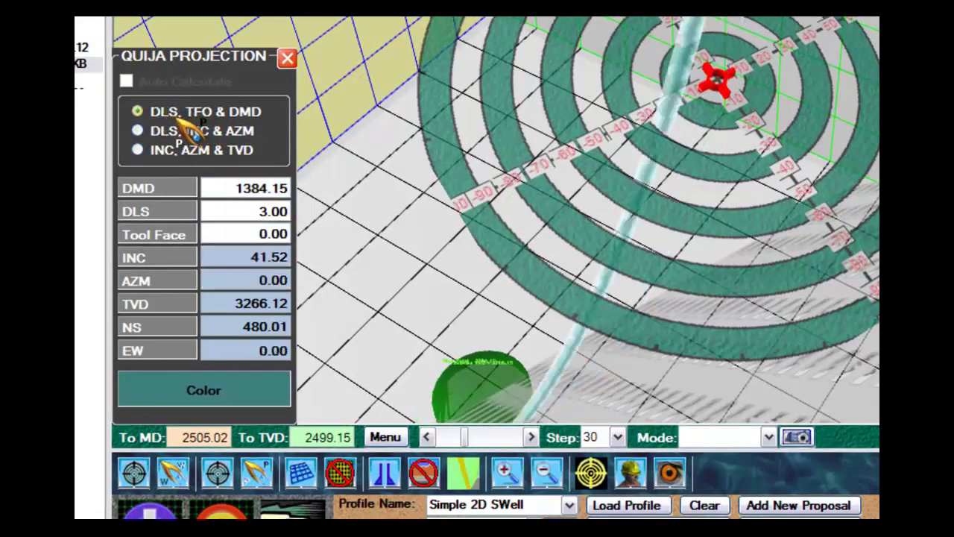
pyautogui.doubleClick(262, 235)
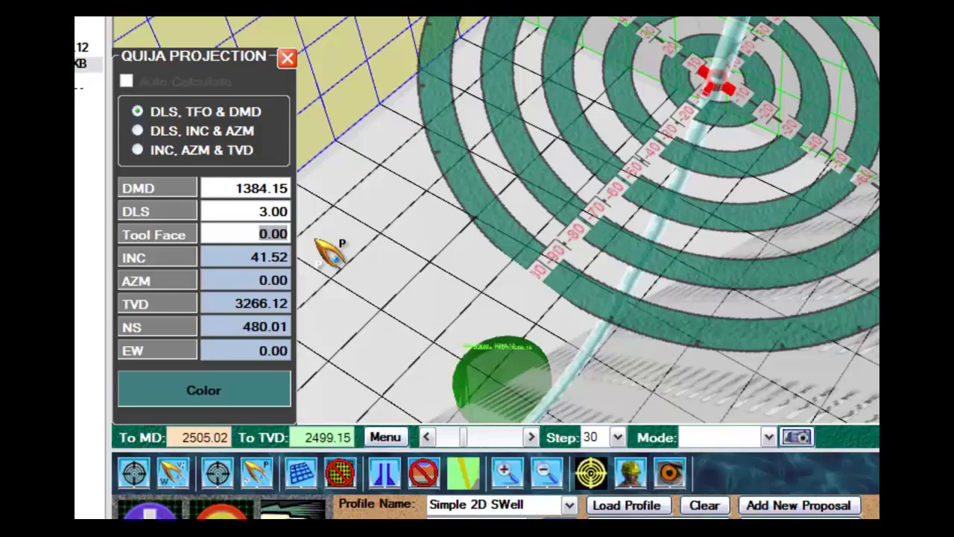
pyautogui.write('90')
pyautogui.press('Return')
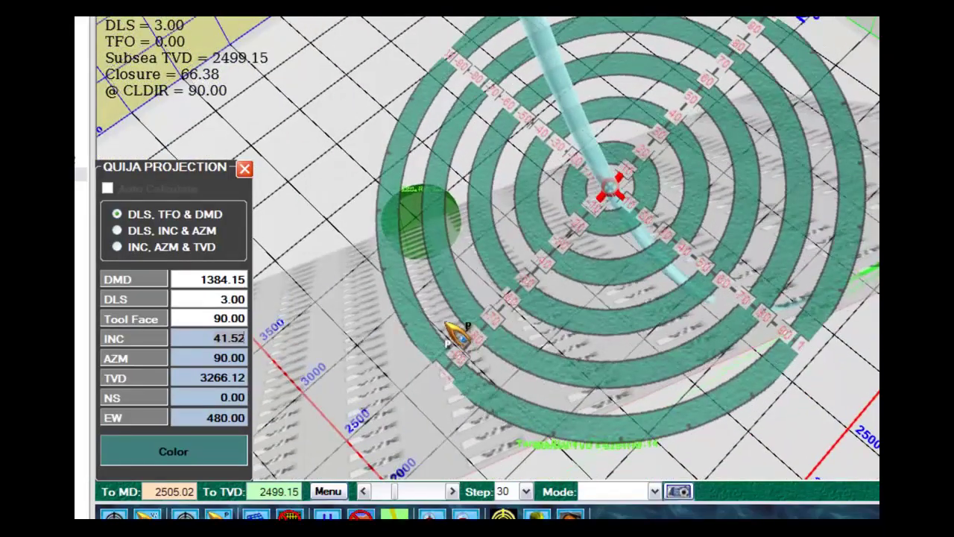
pyautogui.moveTo(209, 319); pyautogui.dragTo(240, 320)
pyautogui.write('0')
pyautogui.press('Return')
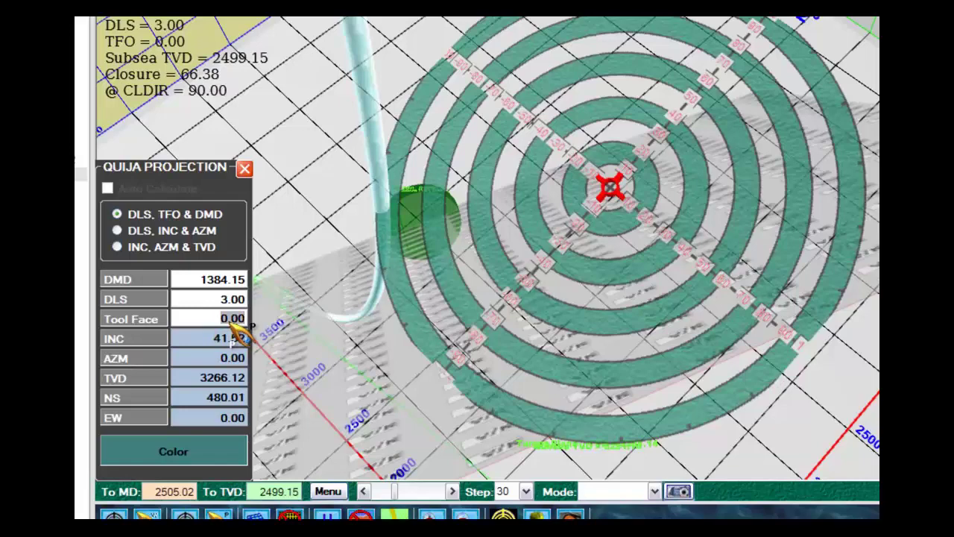
pyautogui.press('Return')
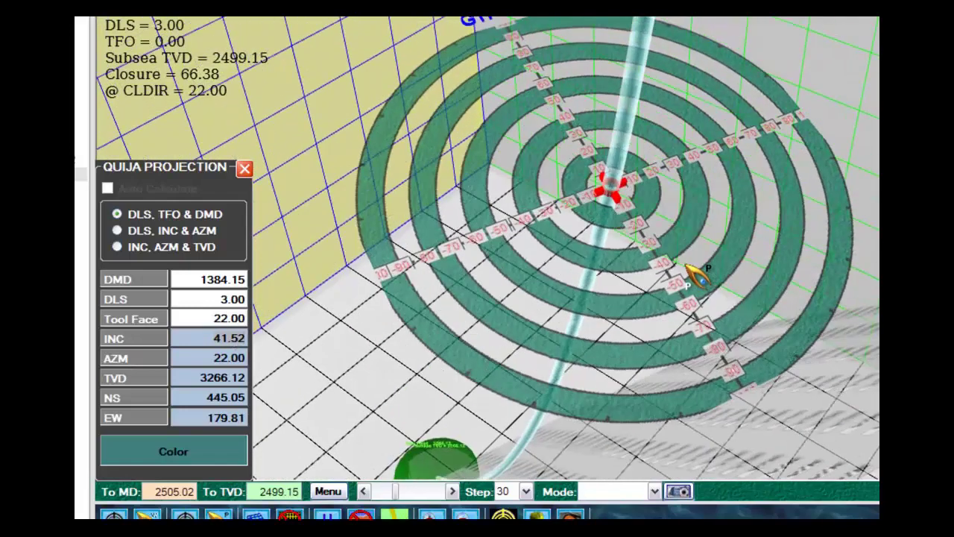